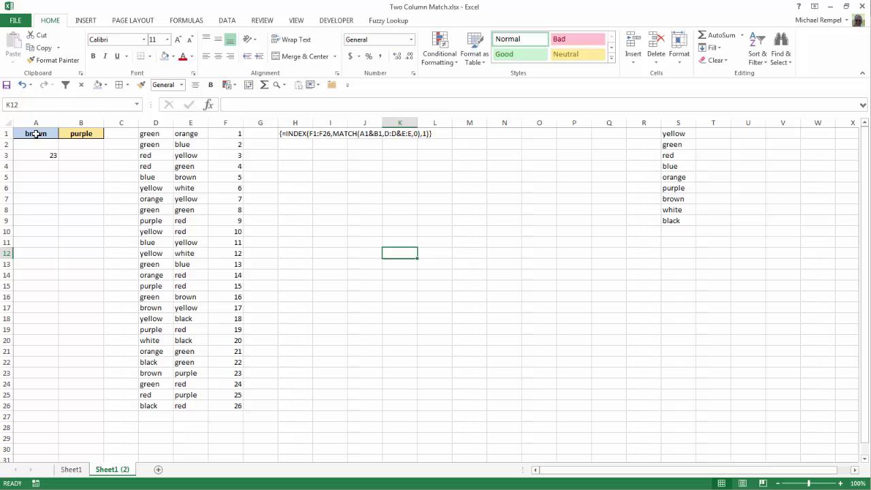
Step: Browse A1's list of allowed colours, leaving A1 unchanged
click(43, 135)
click(64, 135)
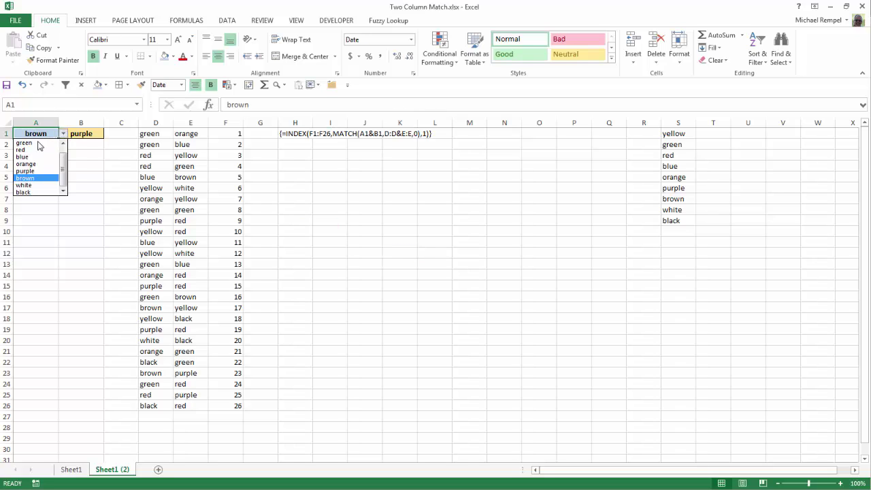
drag(66, 177, 63, 156)
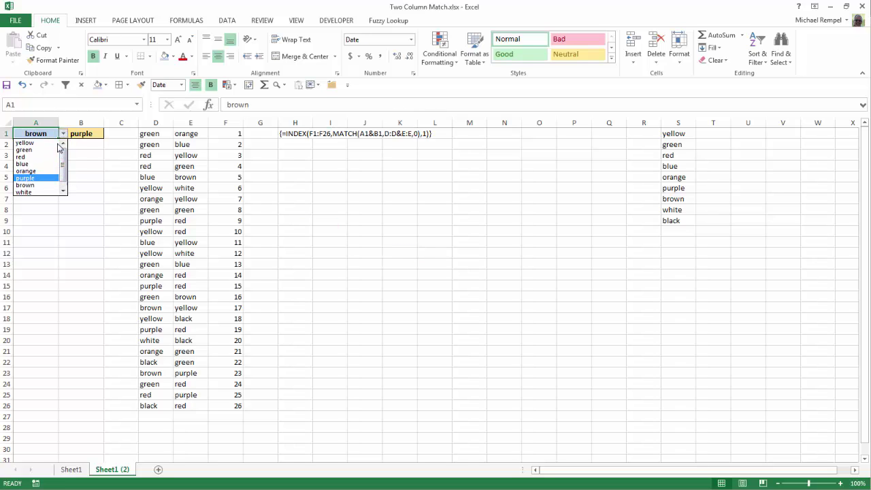
key(Escape)
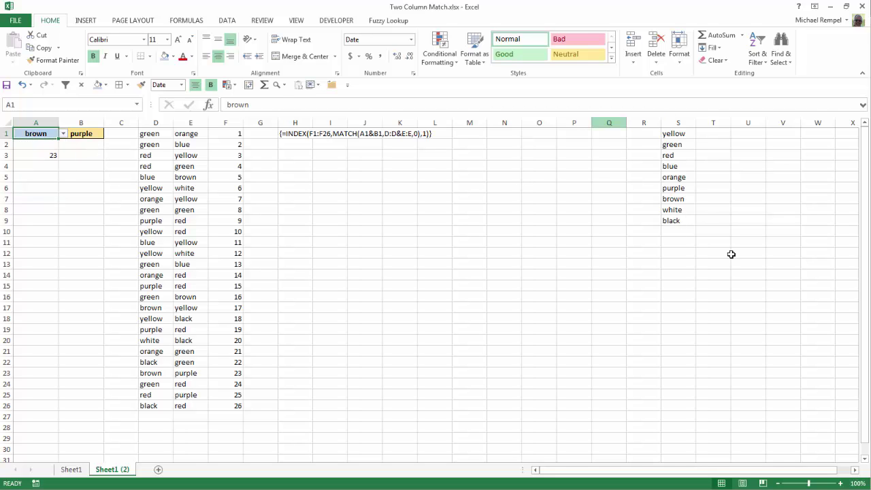
click(81, 134)
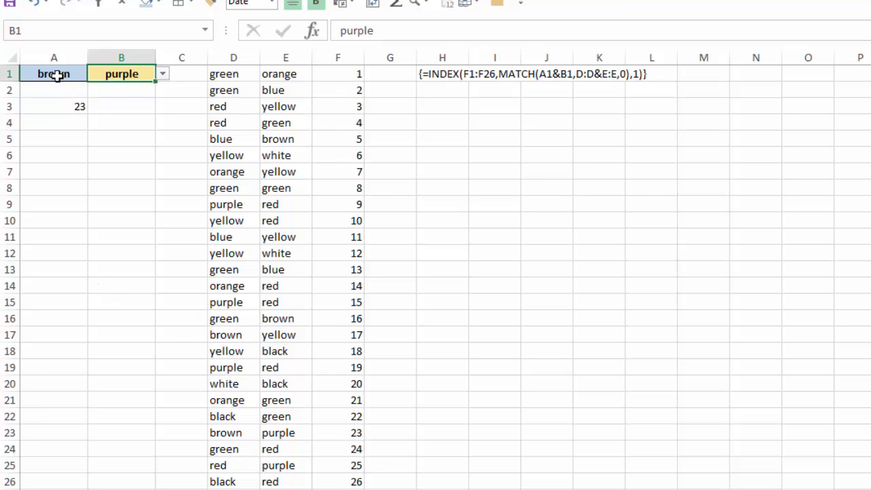
Step: Set A1 to green and B1 to orange, then compare with row 1's D, E and F values
click(62, 73)
click(94, 73)
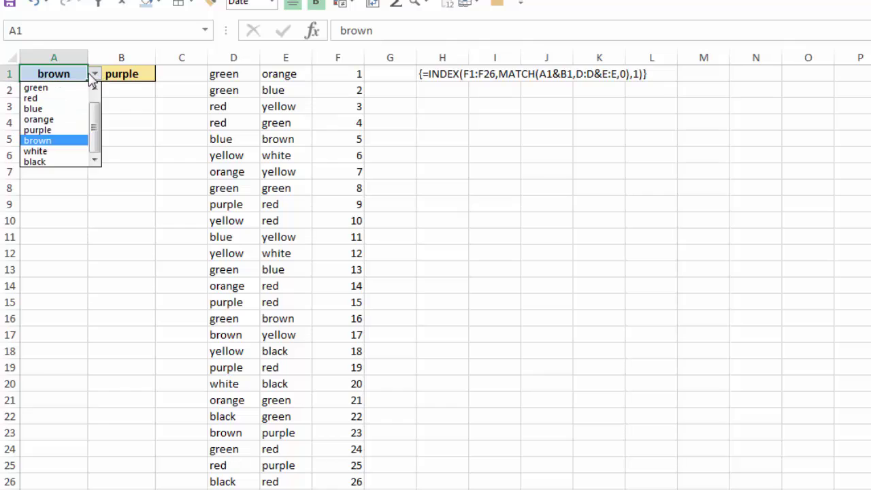
click(57, 88)
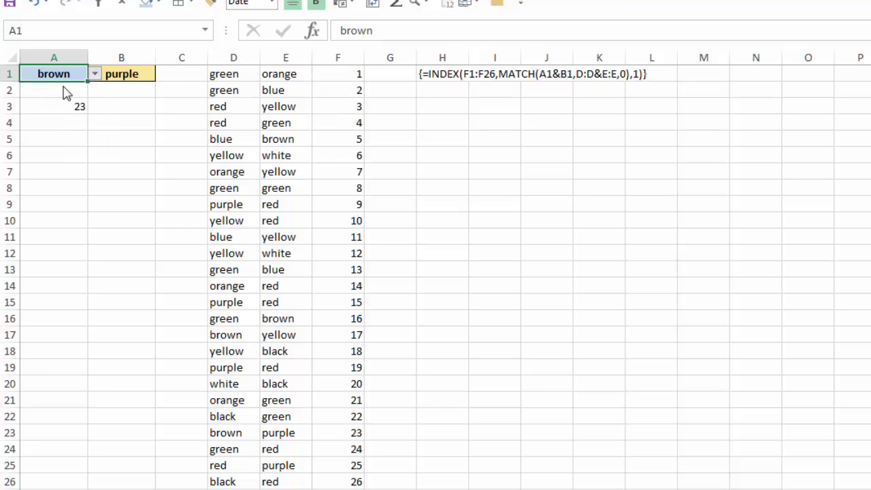
click(133, 74)
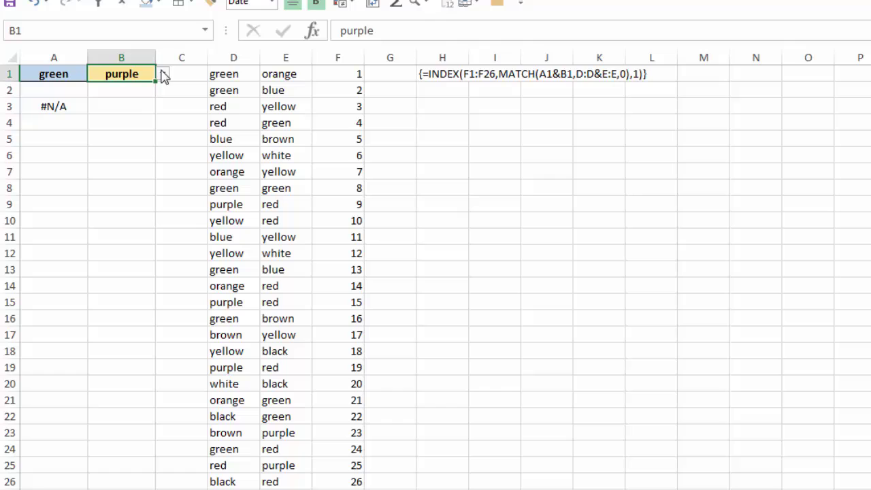
click(163, 74)
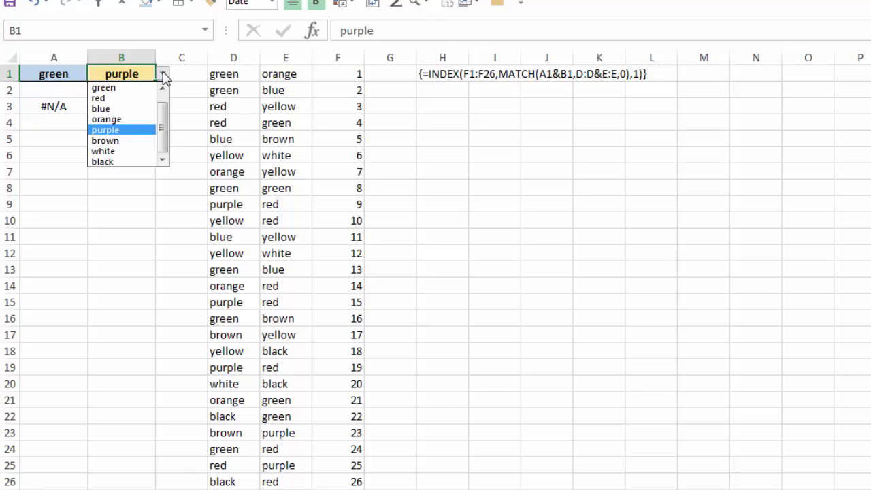
click(128, 120)
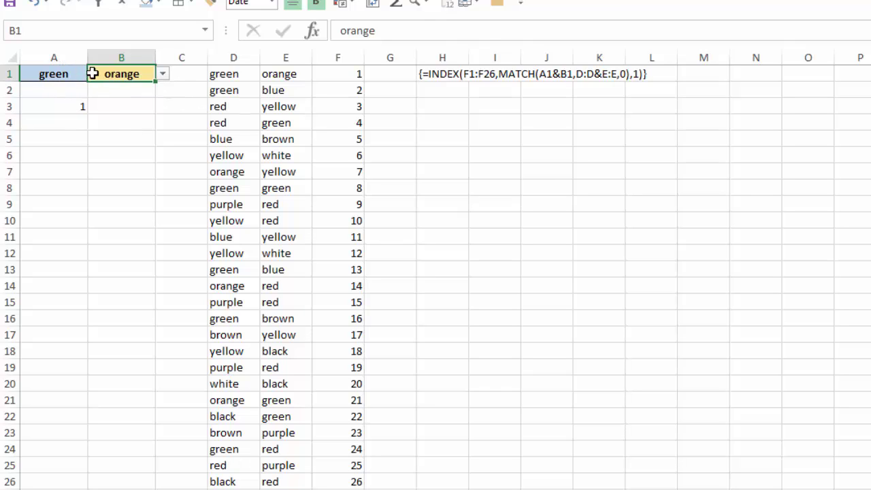
click(242, 73)
click(271, 74)
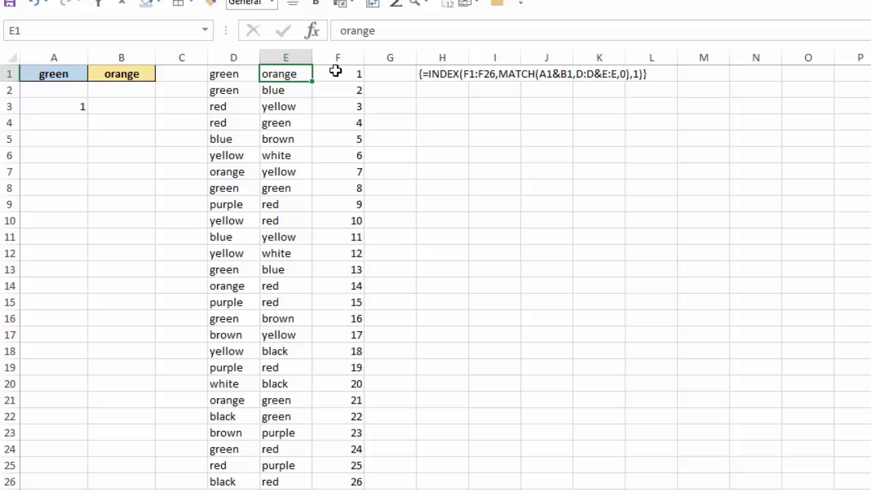
click(336, 73)
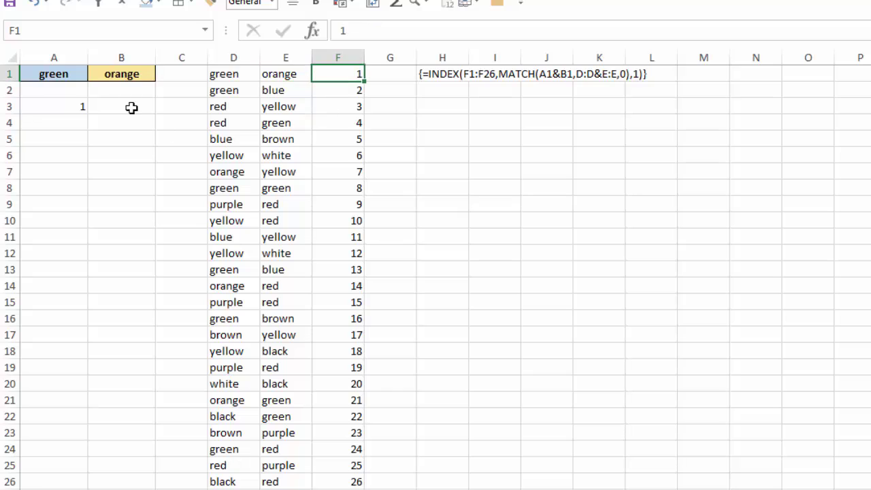
Step: Change B1 to blue and check the colours and number in D2, E2 and F2
click(122, 72)
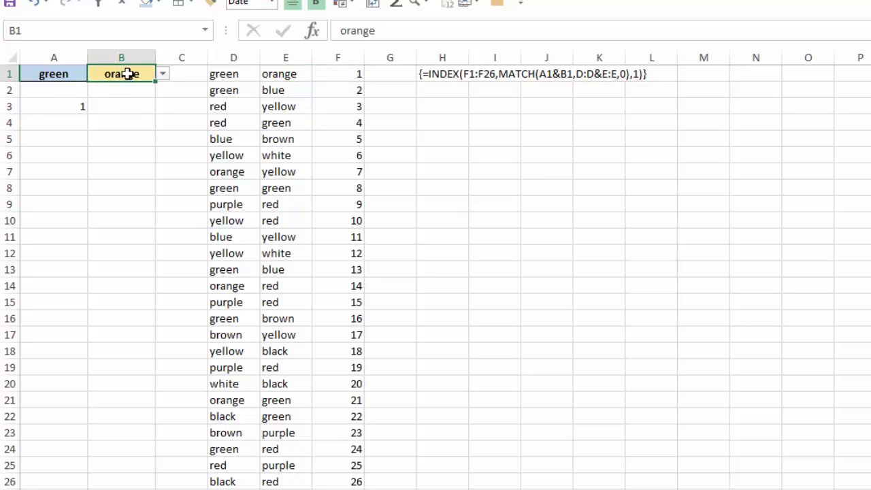
click(162, 76)
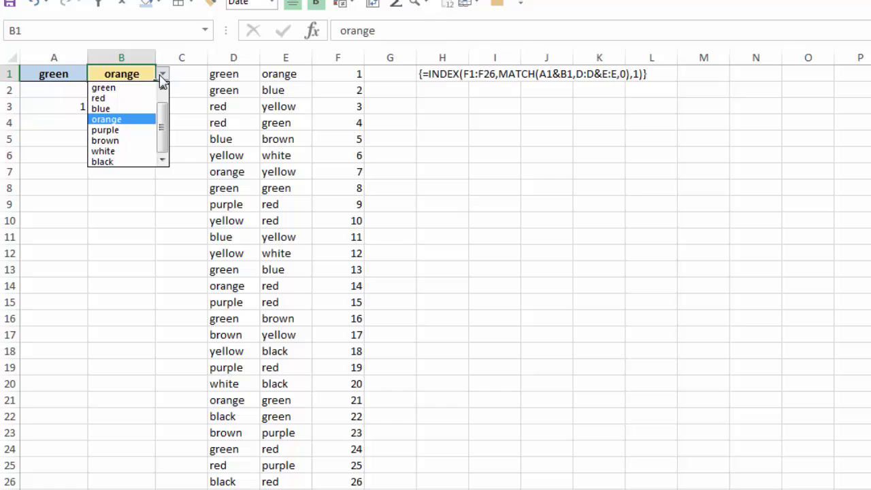
click(126, 108)
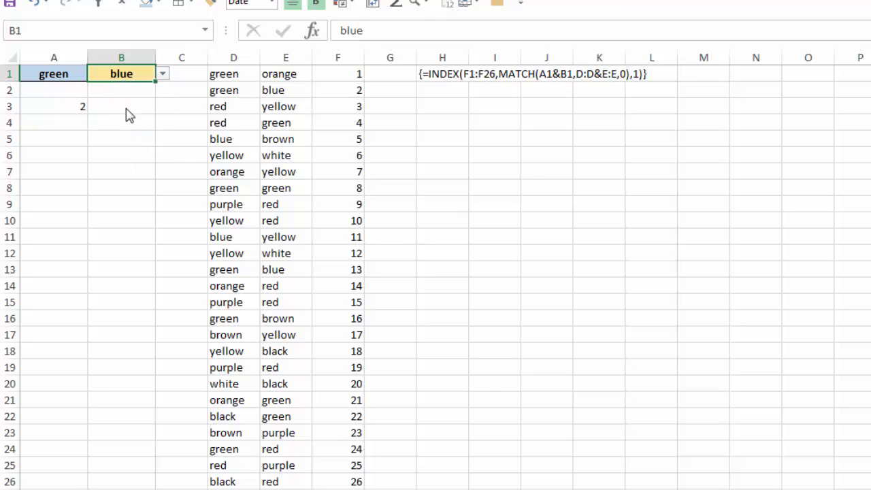
click(223, 87)
click(290, 87)
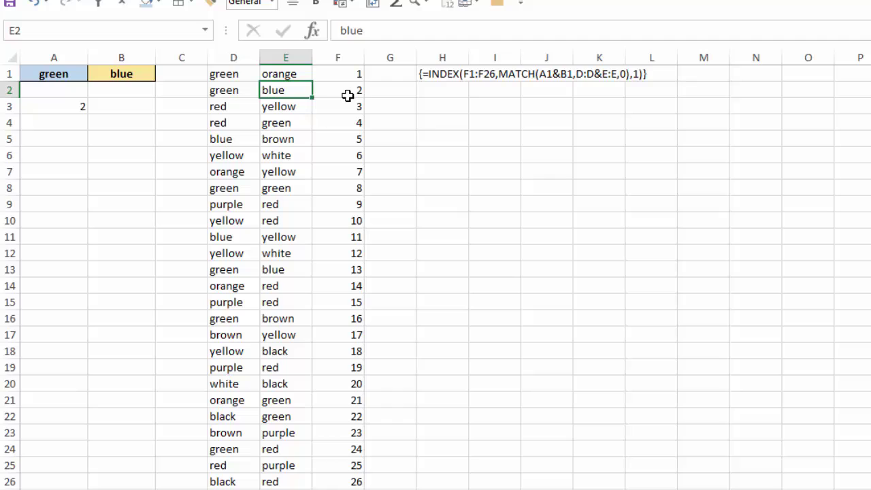
click(348, 87)
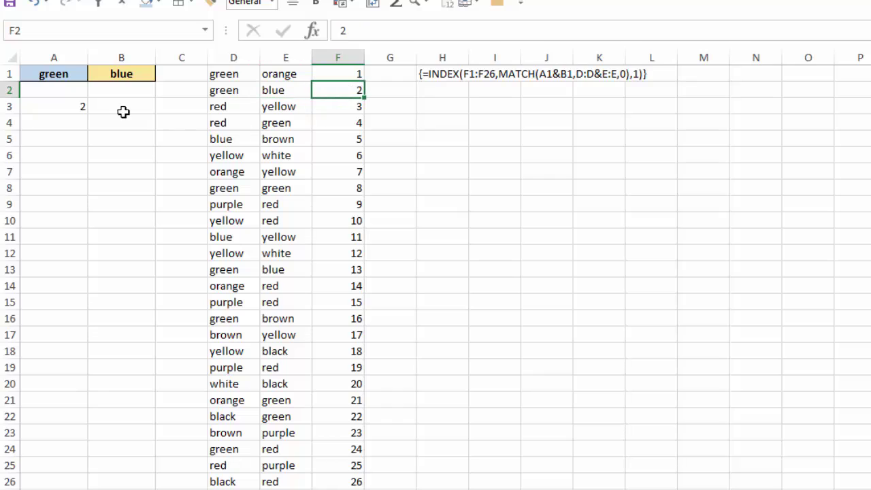
Step: Set A1 to white and inspect the array formula behind A3's #N/A
click(47, 74)
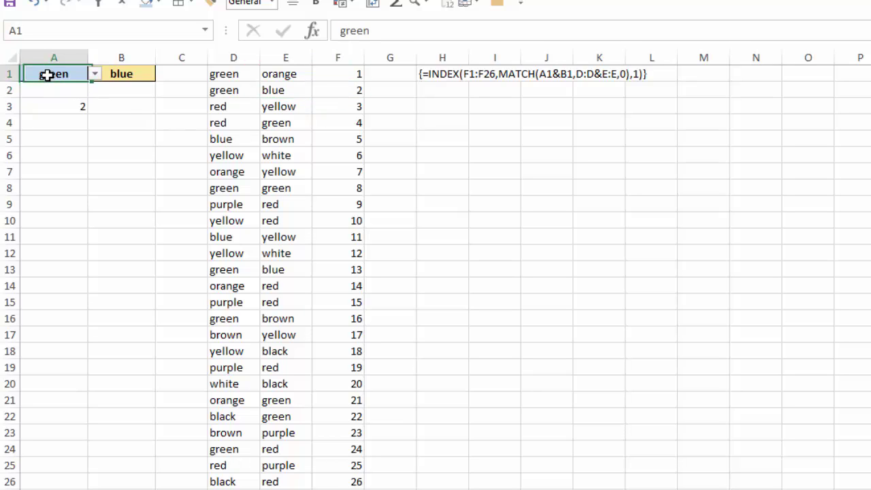
click(95, 74)
click(58, 152)
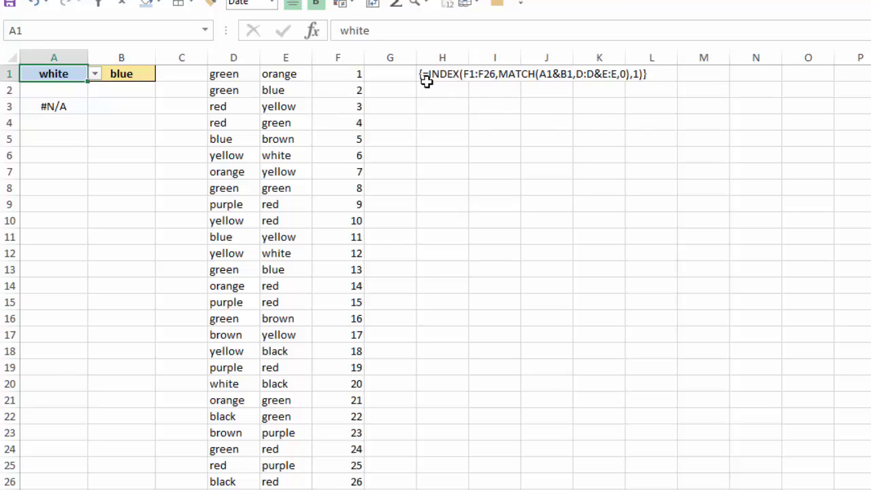
click(50, 106)
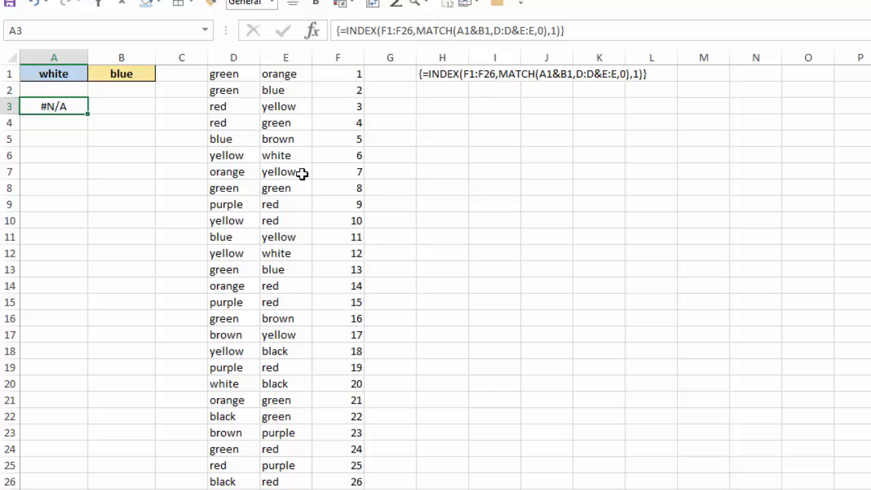
Step: In H3, begin =INDEX($F$1:$F$26, with column F absolute, followed by MATCH
click(448, 109)
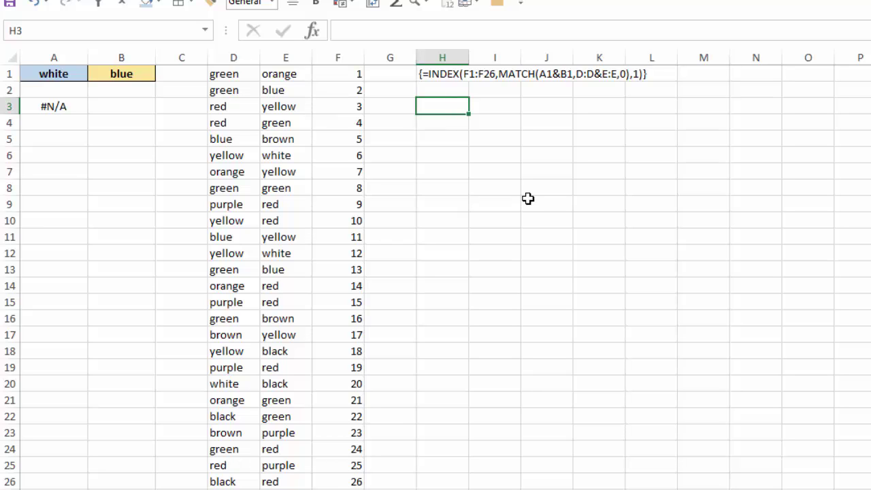
text(=)
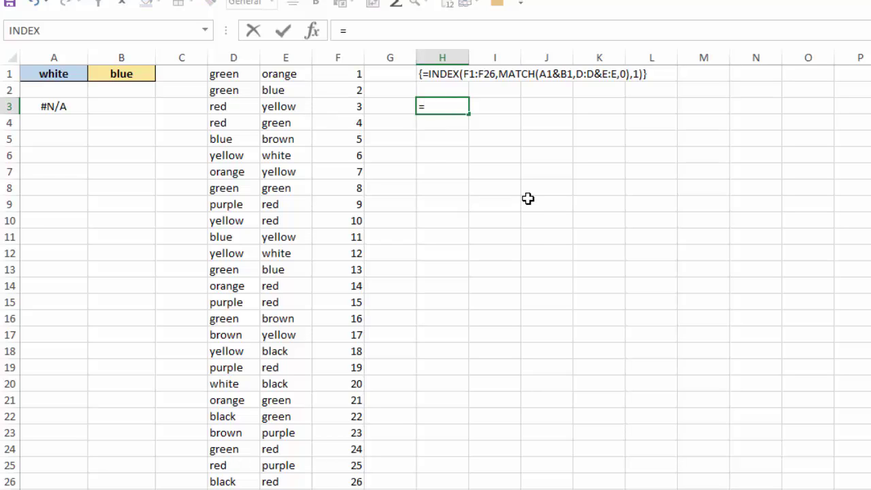
text(ind)
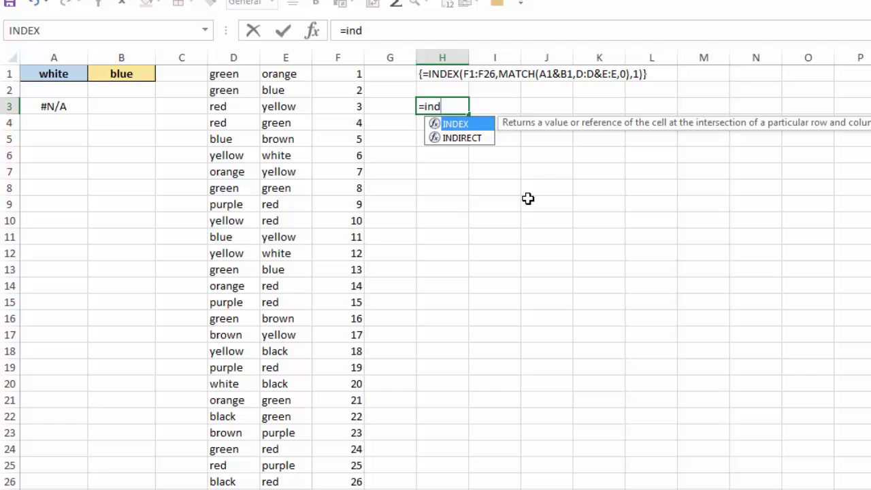
key(Tab)
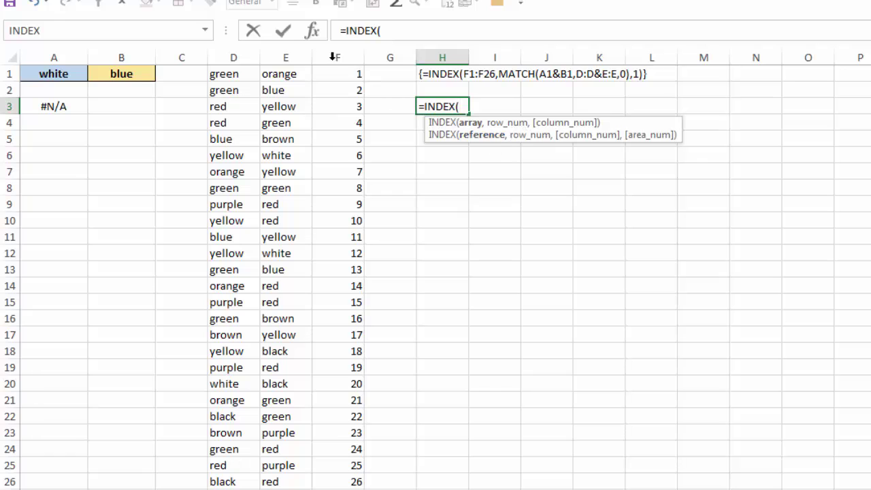
drag(336, 74, 340, 484)
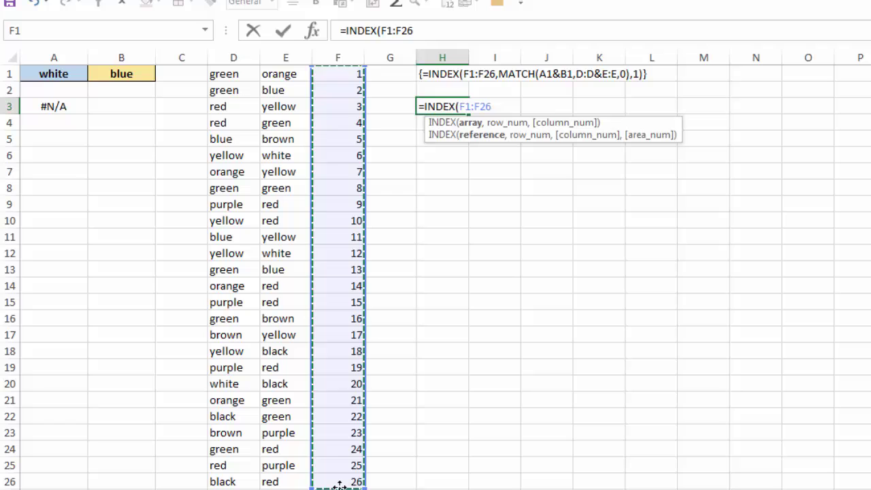
key(F4)
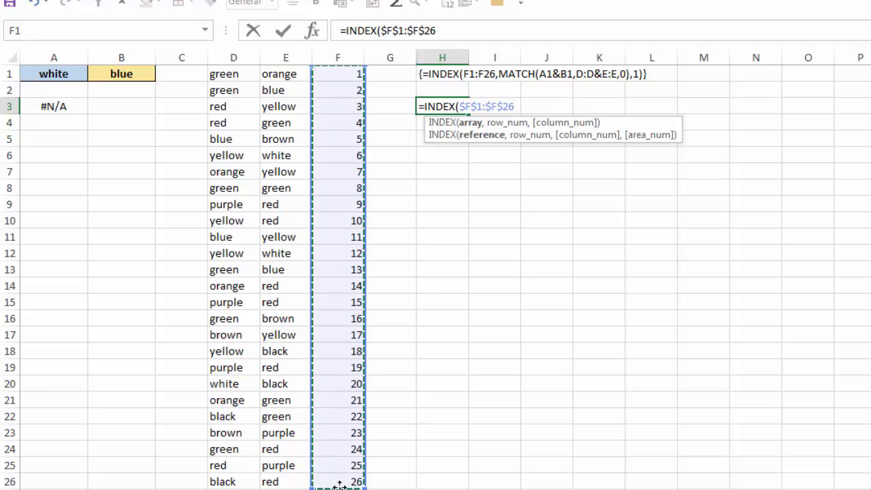
text(,)
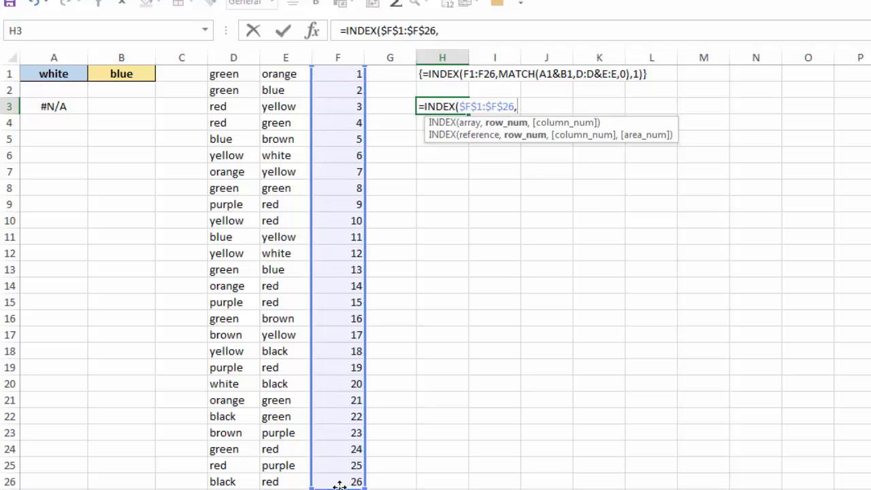
text(match)
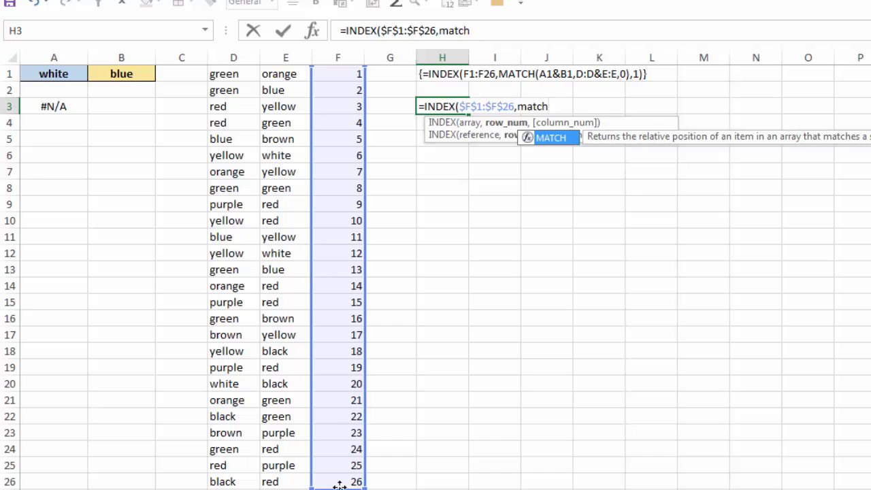
Step: Complete H3 with MATCH(A1&B1,D:D&E:E,0) and column 1 to close INDEX
key(Tab)
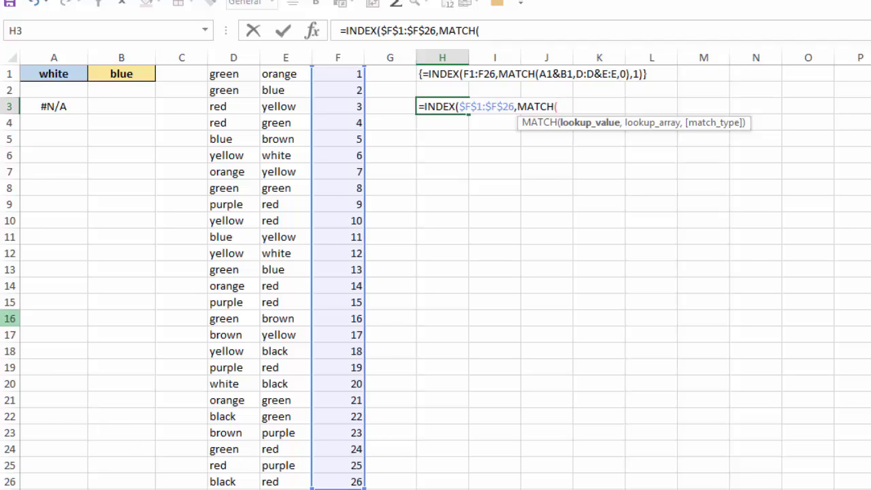
click(50, 75)
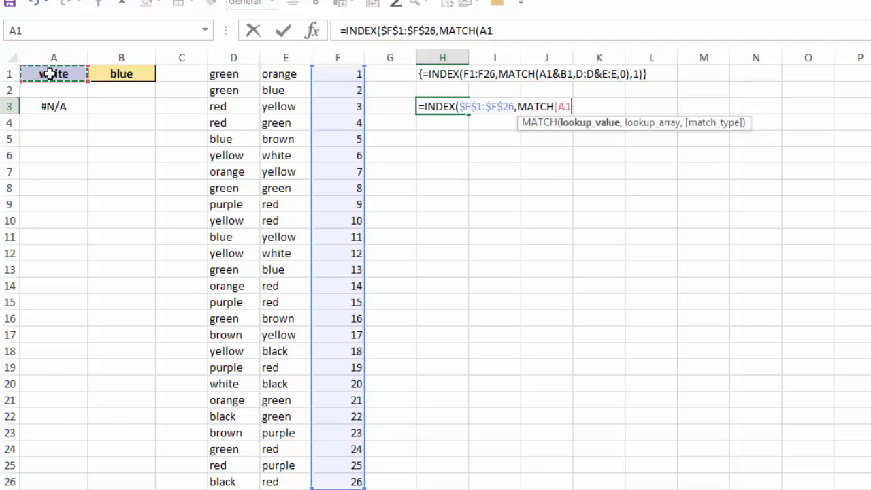
text(&)
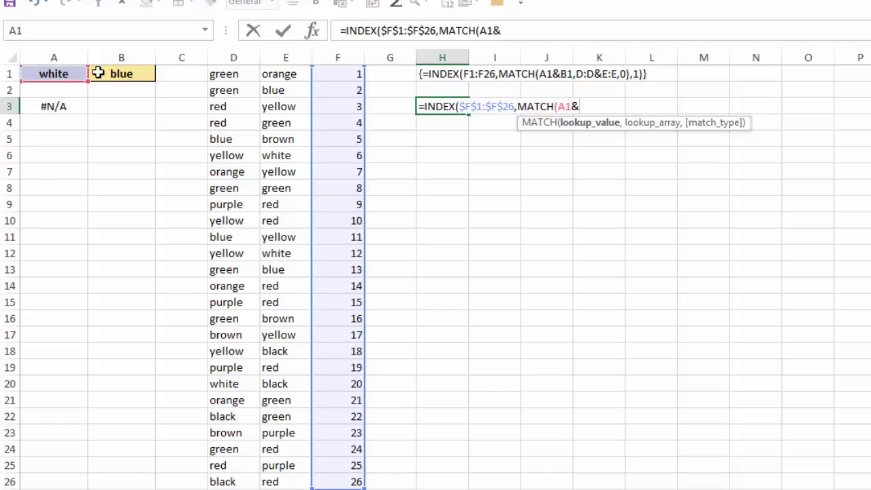
click(125, 72)
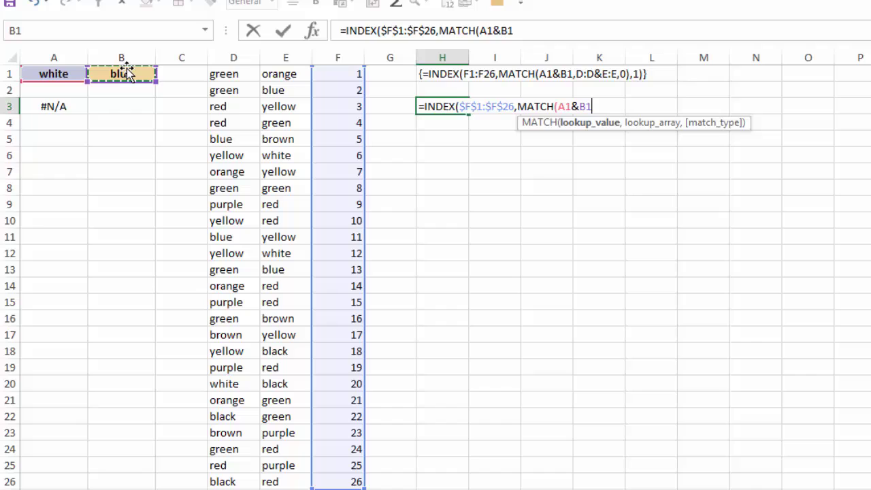
text(,)
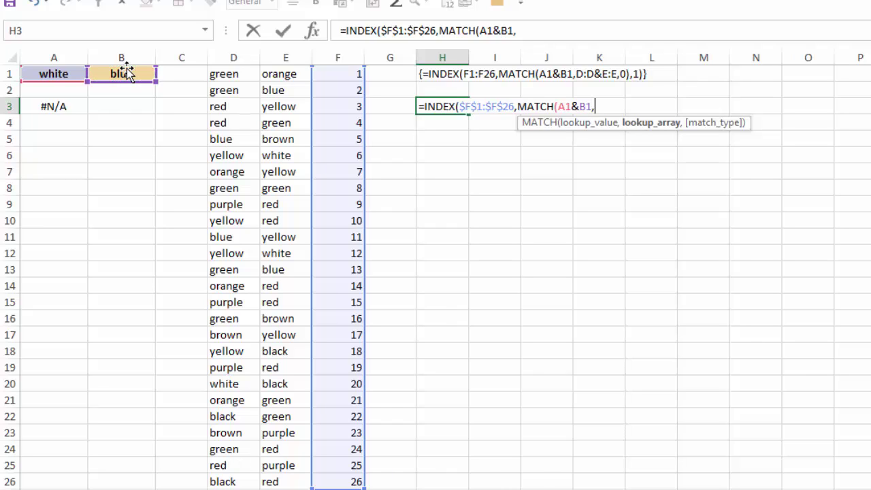
click(232, 53)
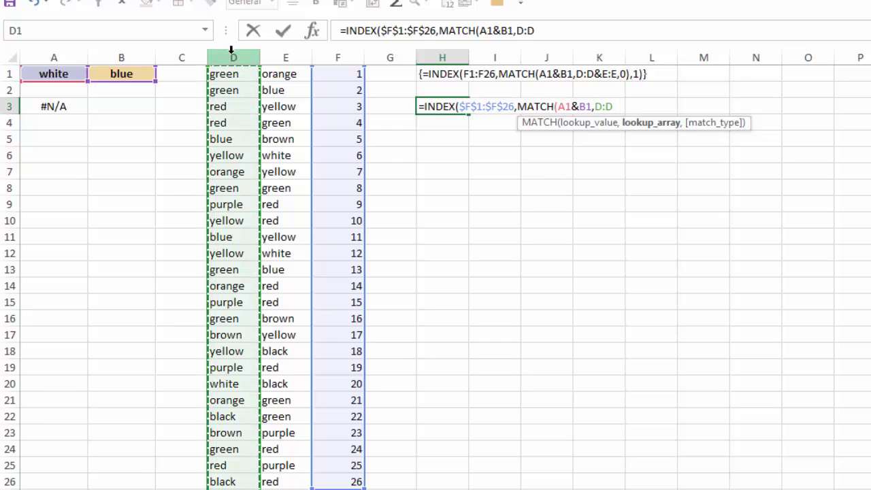
text(&E:E)
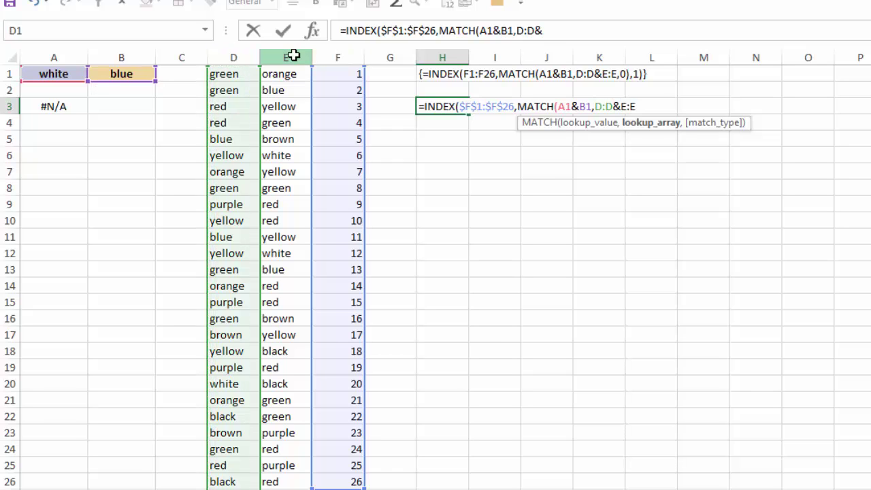
click(295, 53)
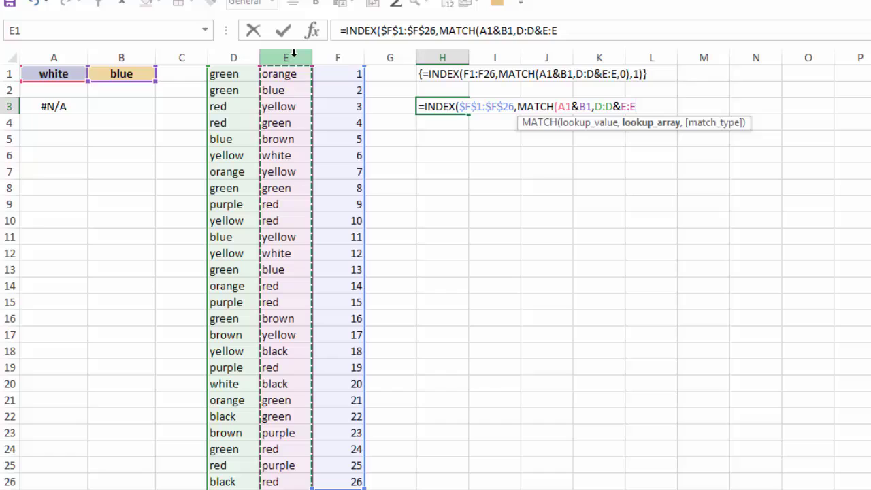
text(,)
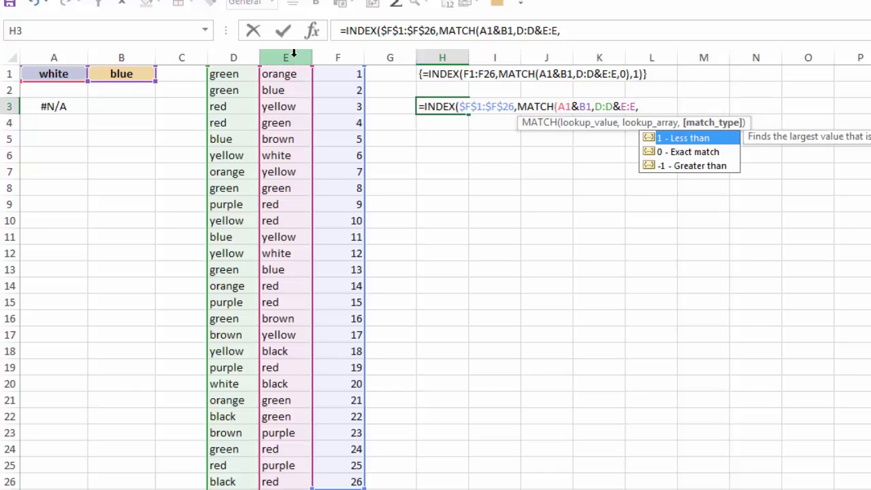
text(0))
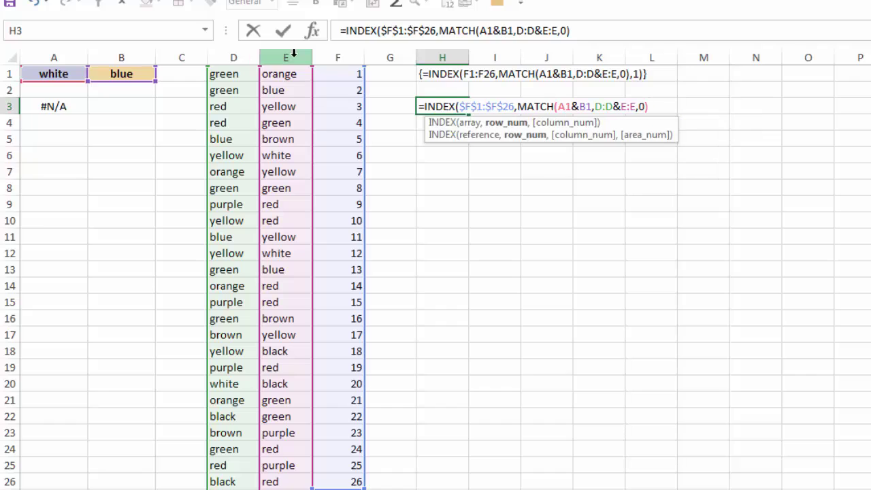
text(,)
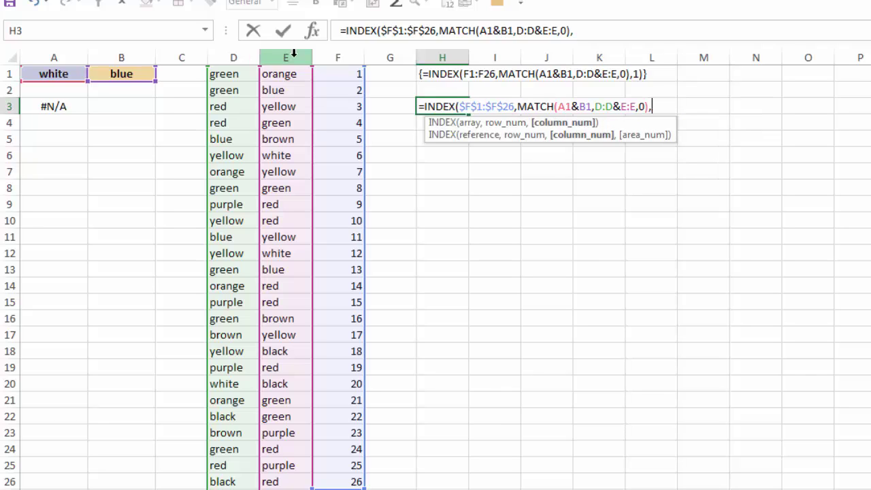
text(1)
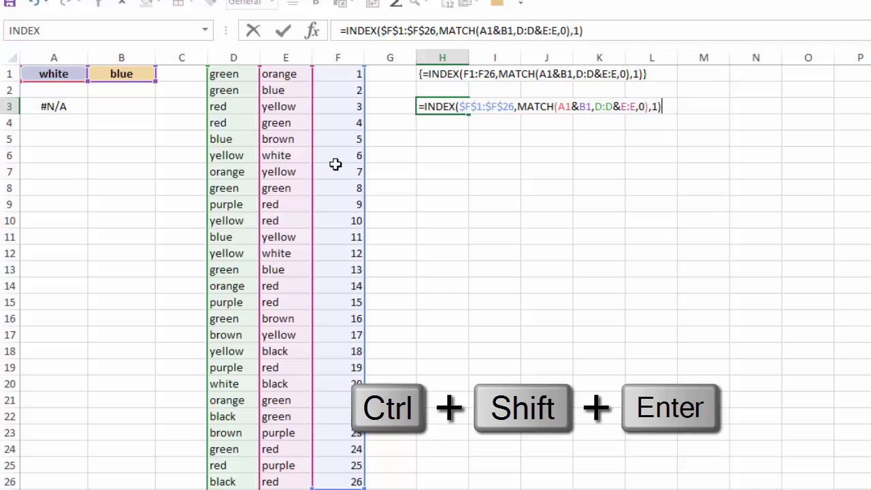
Step: Commit H3 as an array formula with Ctrl+Shift+Enter and set A1 to green
key(ctrl+shift+Return)
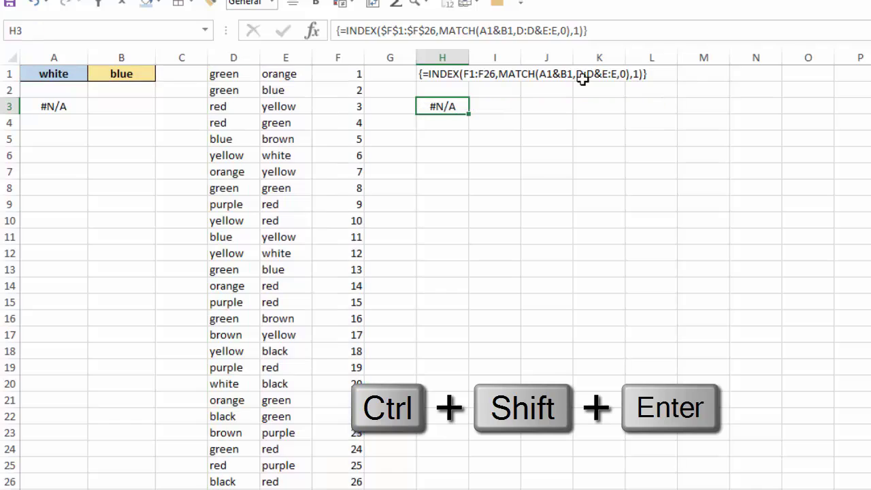
click(63, 73)
click(95, 74)
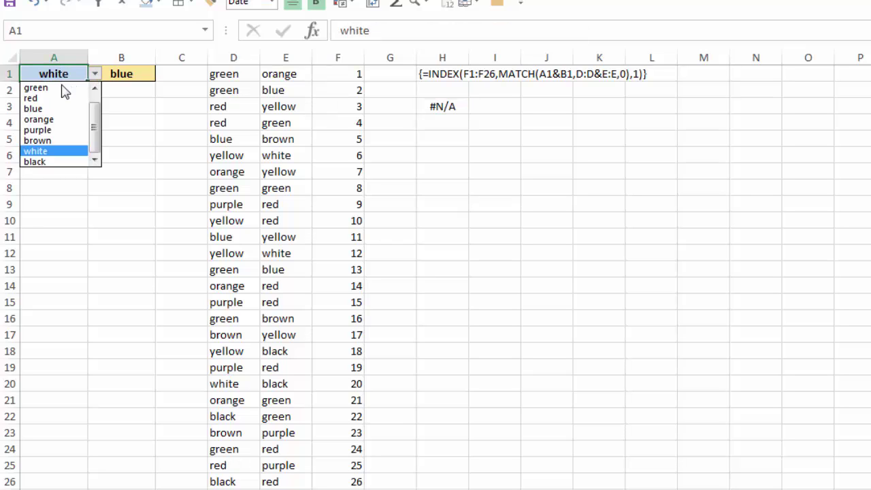
click(65, 88)
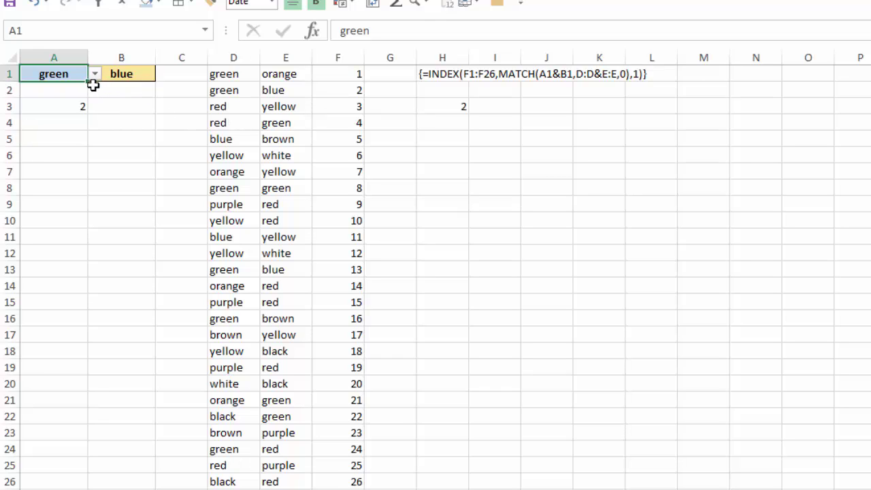
Step: Set B1 to green and check that H3 now returns 8
click(150, 76)
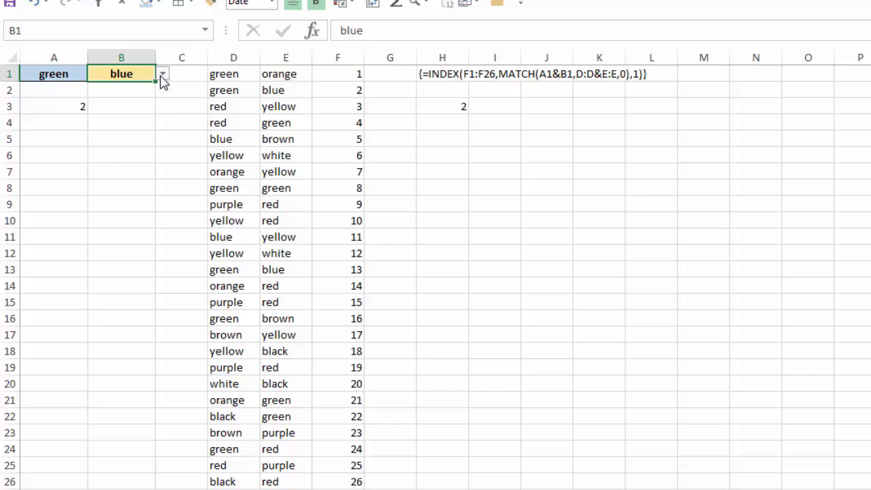
click(162, 75)
click(144, 86)
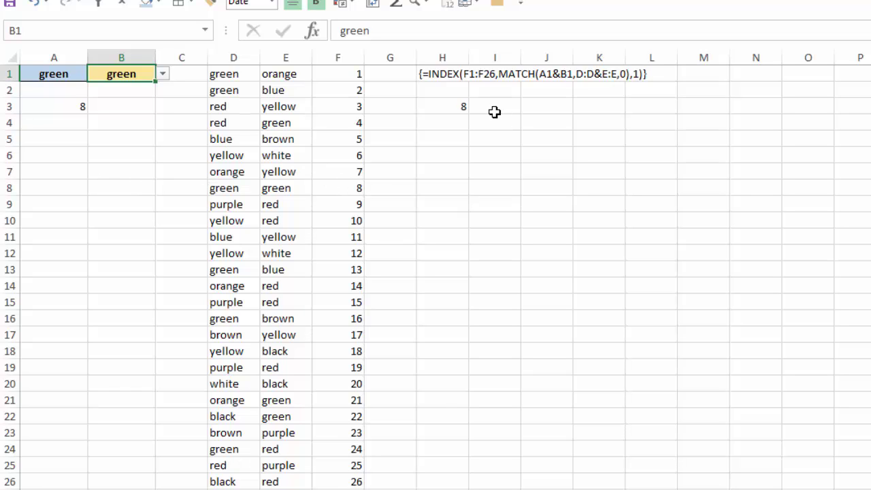
click(446, 108)
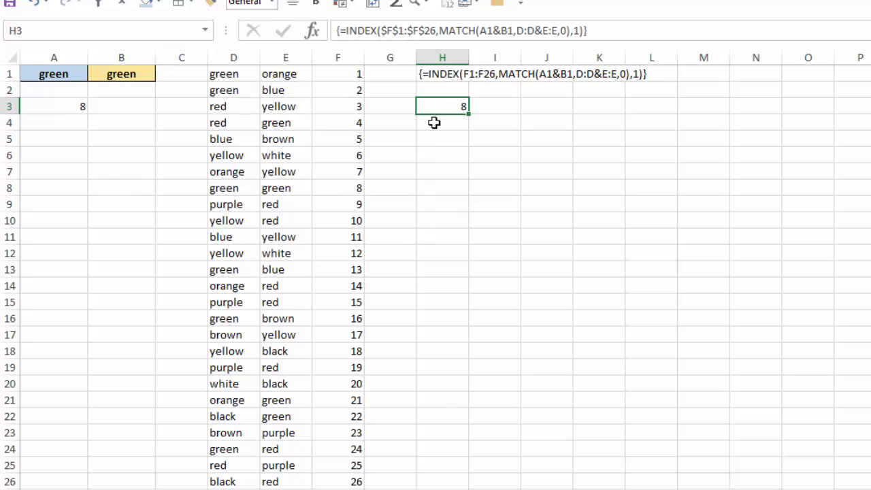